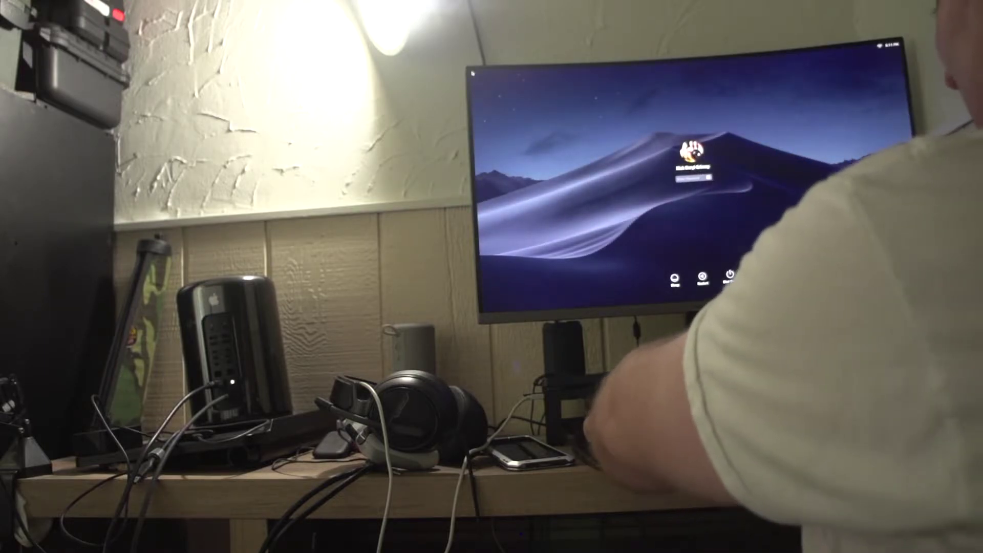
# Log in to the macOS user account with the account password
pyautogui.write('••••••••')
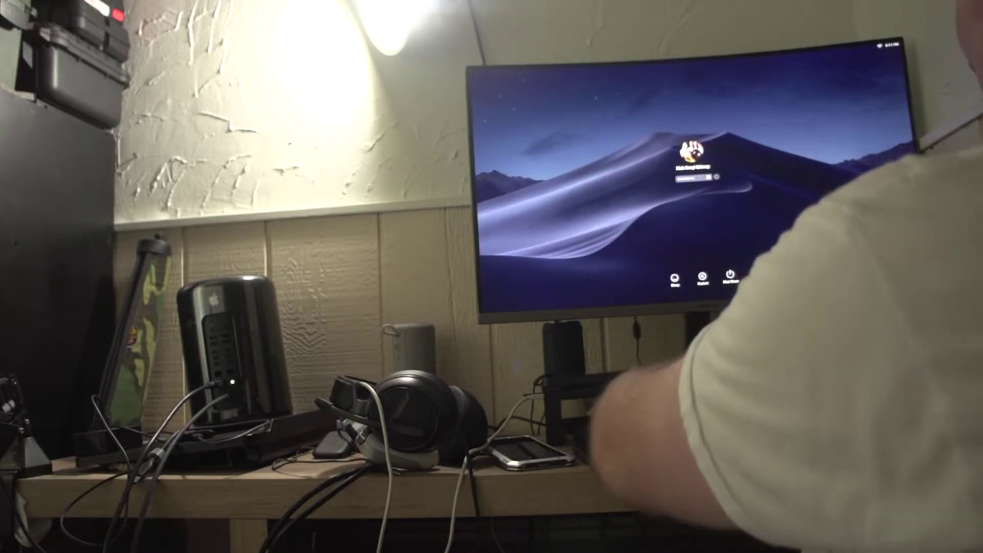
pyautogui.press('Return')
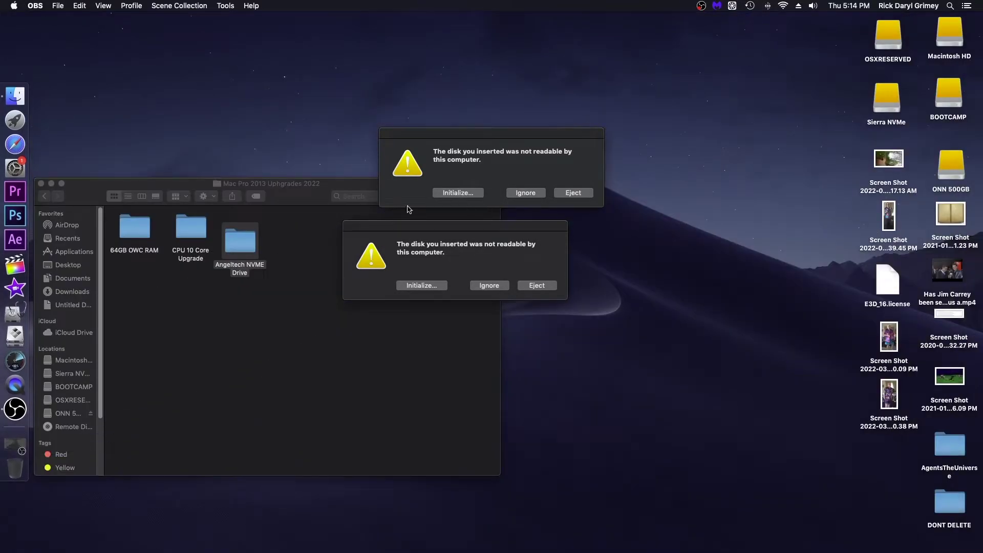
# Minimize the upgrades Finder window and initialize the unreadable WD drive from its alert
pyautogui.click(51, 183)
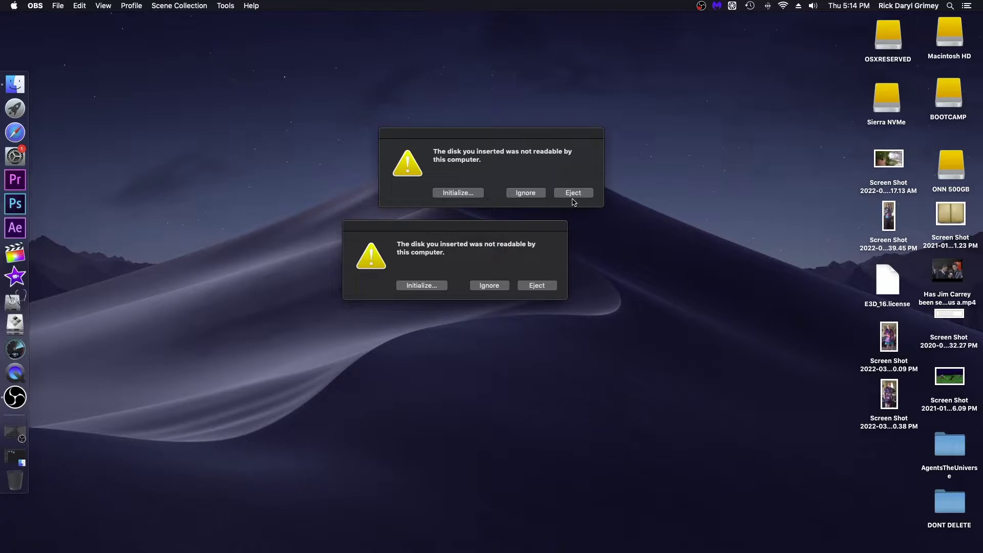
pyautogui.click(457, 193)
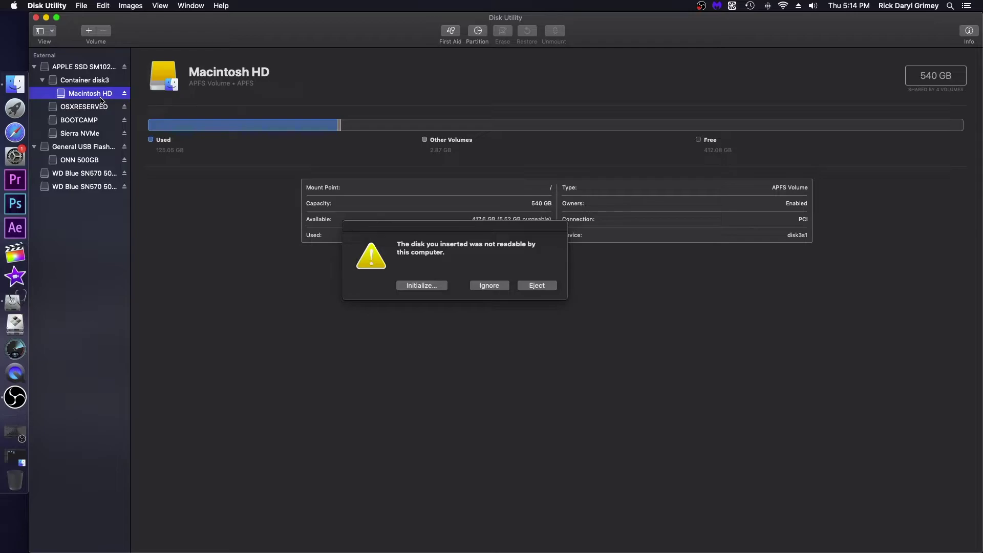
# Erase the first WD Blue SN570 as 'Montary 500gb WD', Mac OS Extended (Journaled), GUID
pyautogui.click(84, 174)
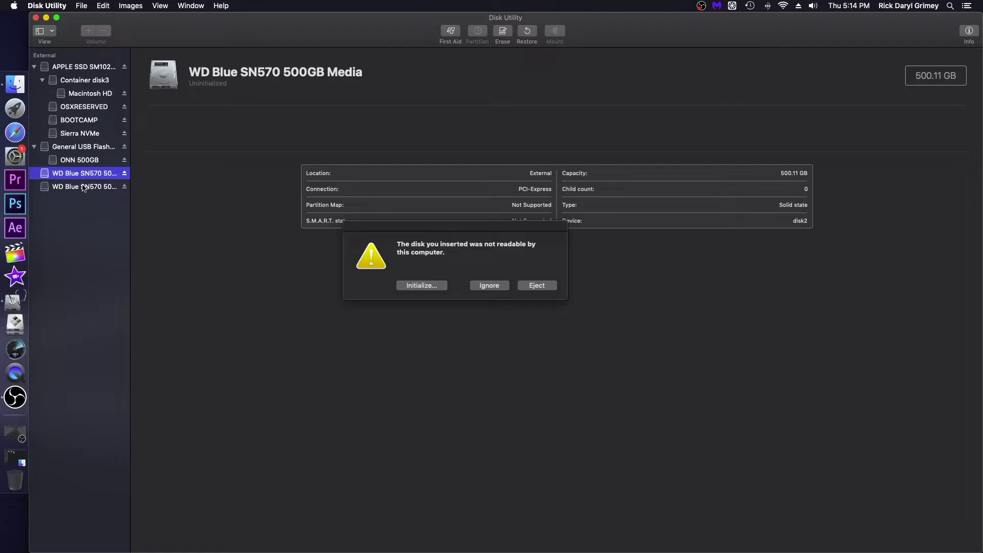
pyautogui.click(83, 187)
pyautogui.click(86, 174)
pyautogui.click(503, 32)
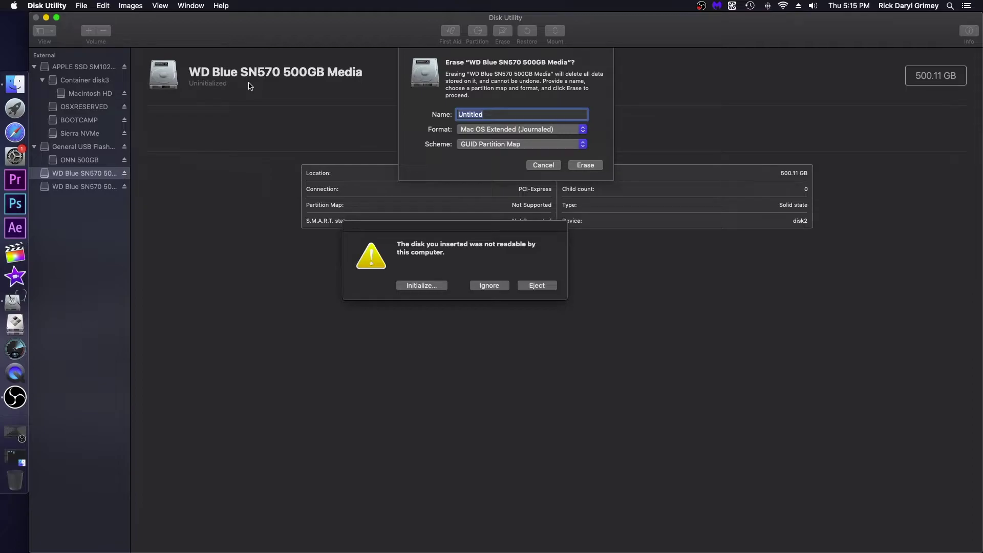
pyautogui.write('Montary 500gb WD')
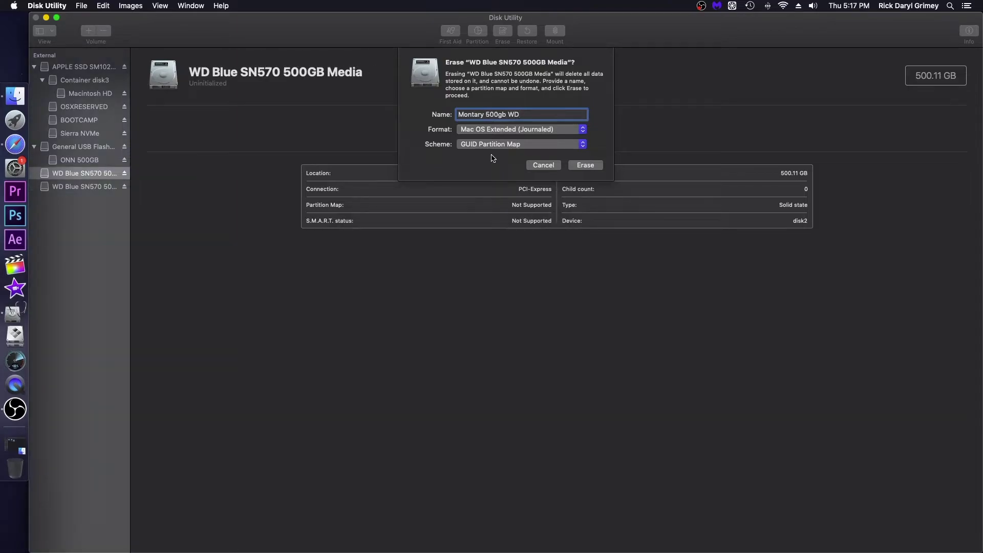
pyautogui.click(585, 165)
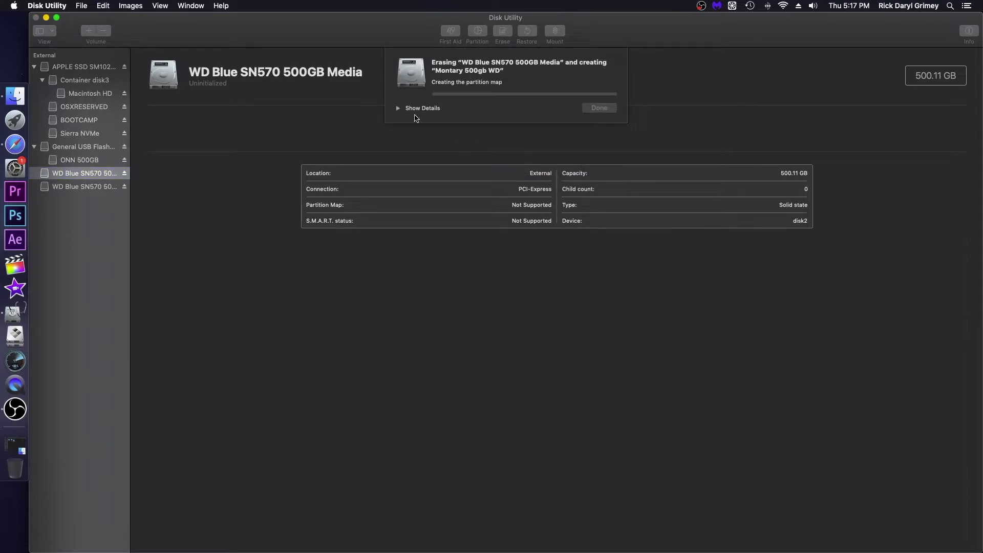
pyautogui.click(398, 108)
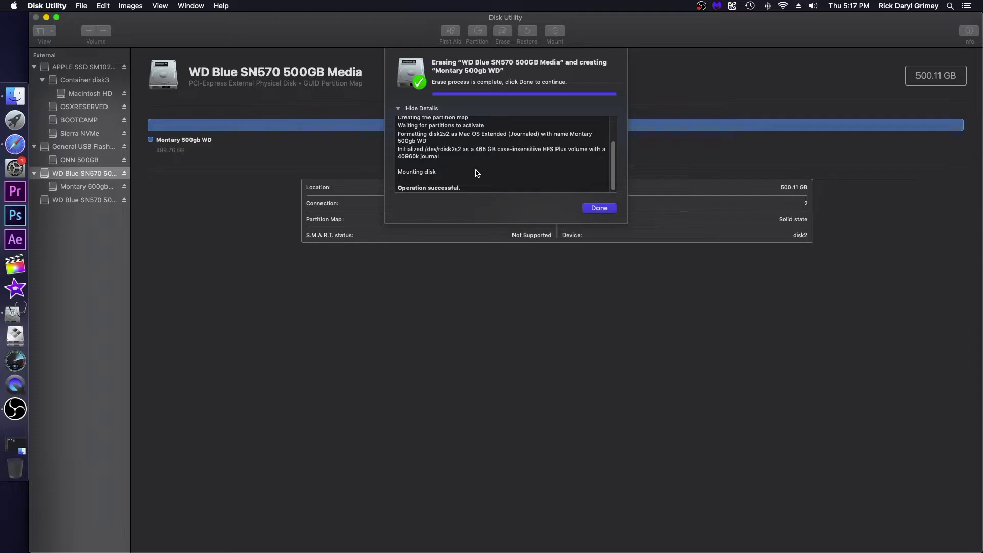
pyautogui.click(599, 208)
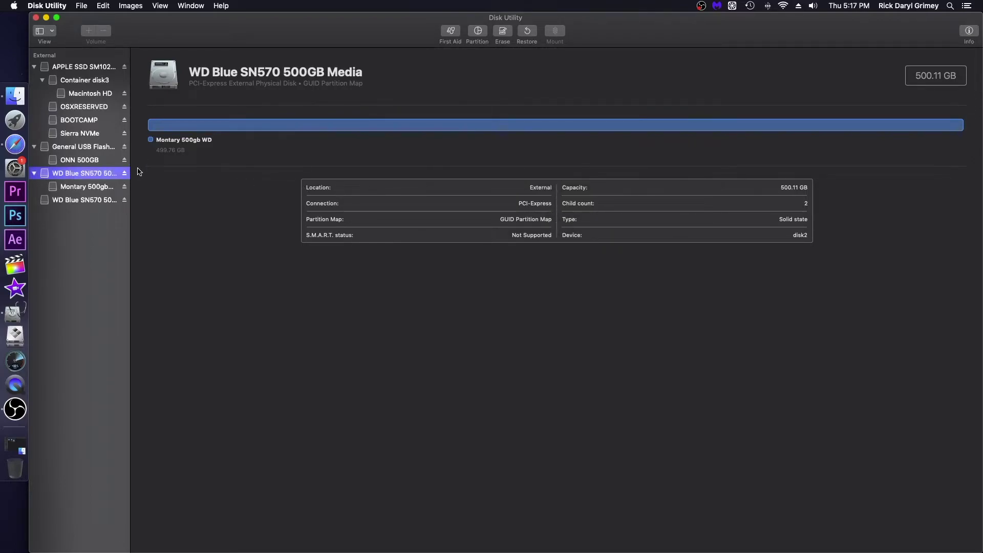
# Erase the second WD Blue SN570 as 'WD 2 500gb', ExFAT with GUID Partition Map
pyautogui.click(72, 200)
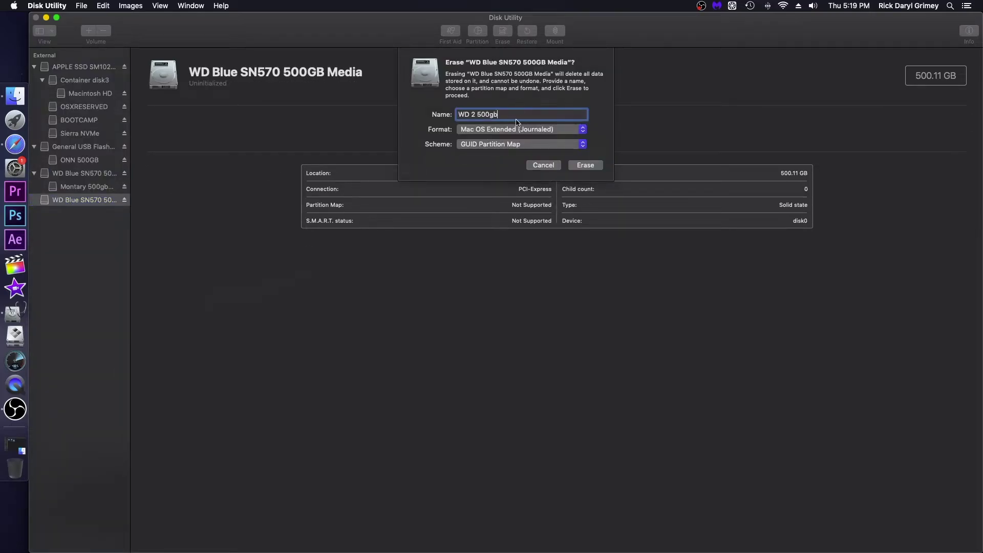
pyautogui.click(517, 132)
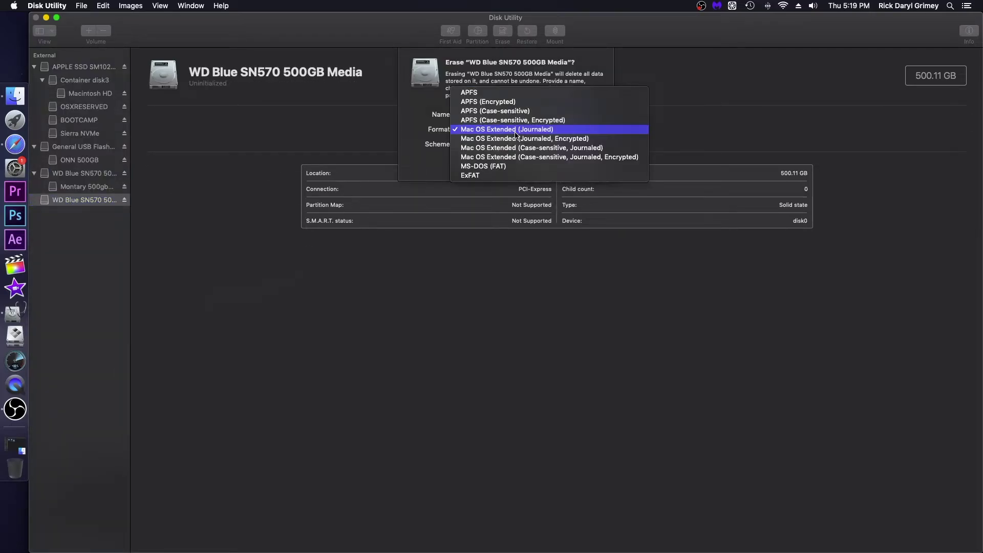
pyautogui.click(491, 175)
pyautogui.click(496, 147)
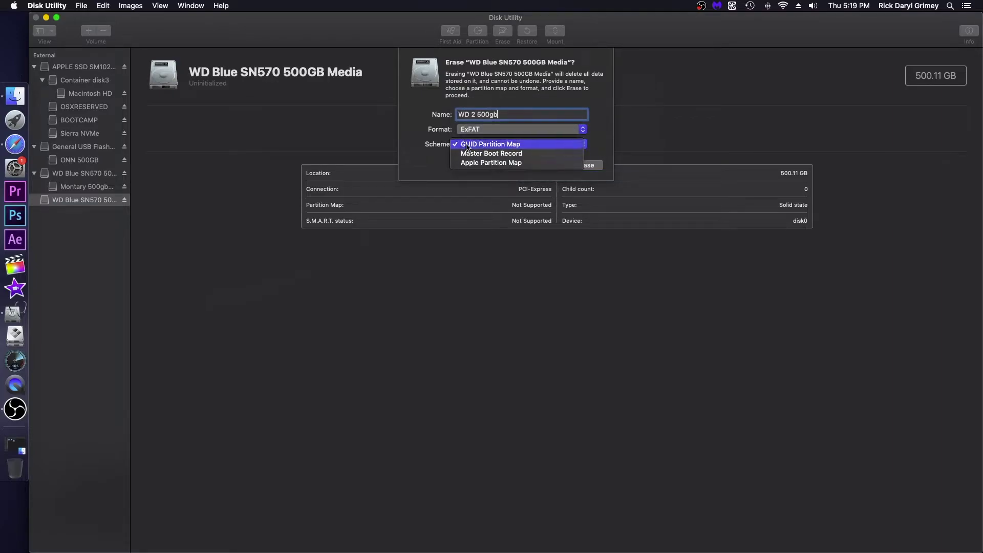
pyautogui.click(431, 157)
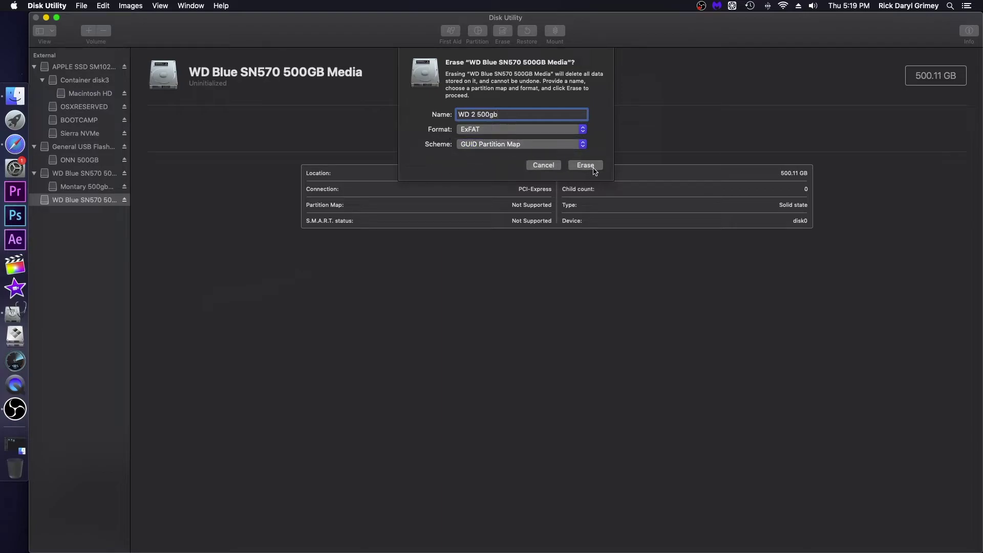
pyautogui.click(585, 165)
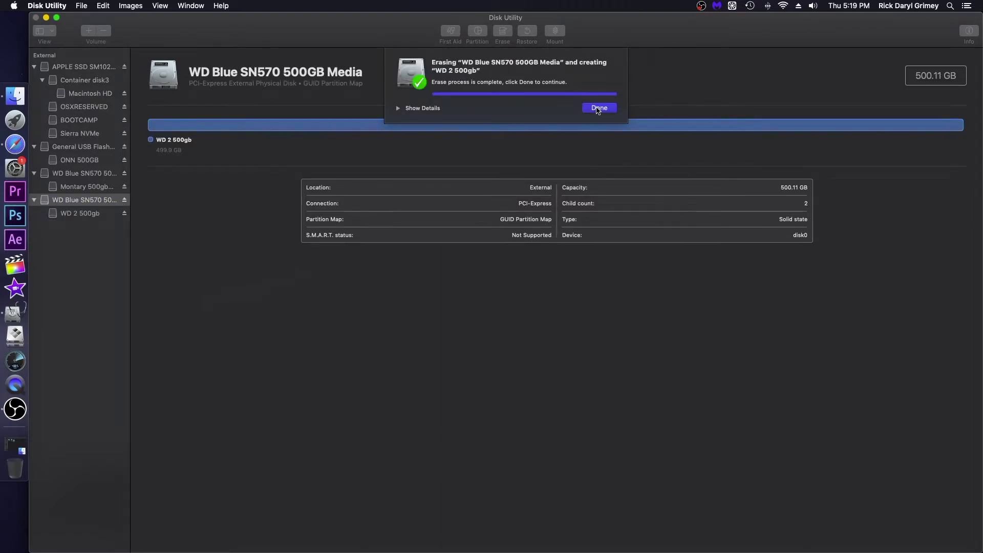
pyautogui.click(597, 108)
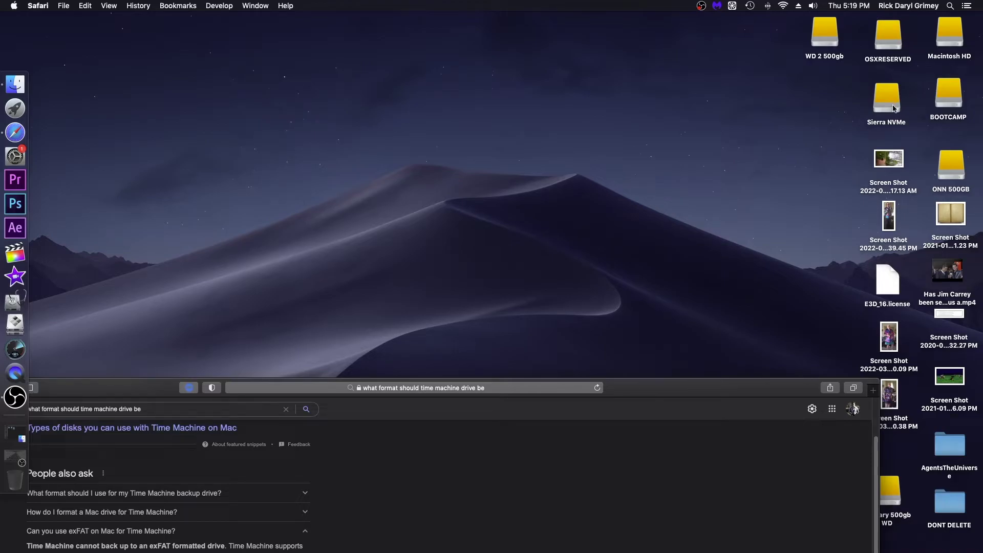
# Open the WD 2 500gb and Montary 500gb WD windows, moving Montary toward the centre
pyautogui.moveTo(758, 396); pyautogui.dragTo(594, 384)
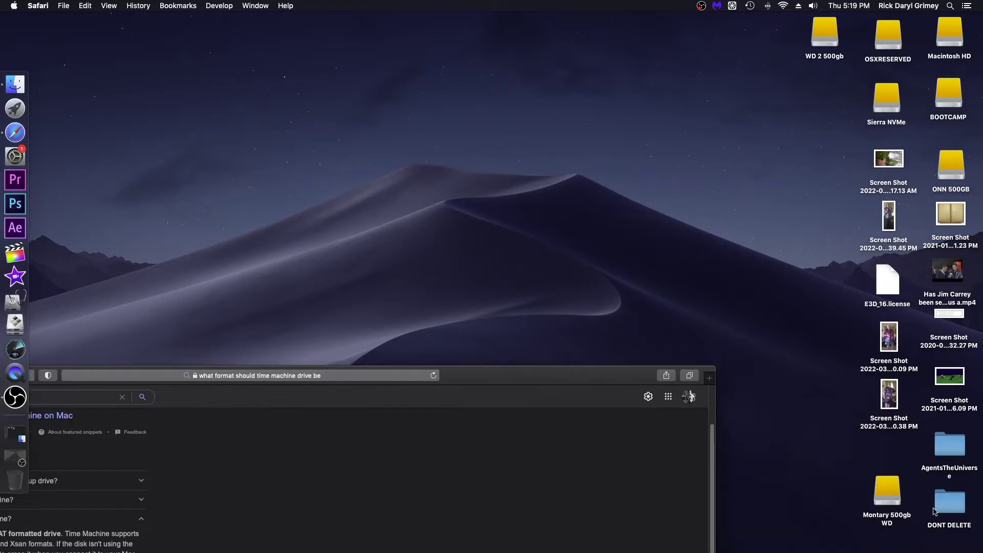
pyautogui.doubleClick(895, 504)
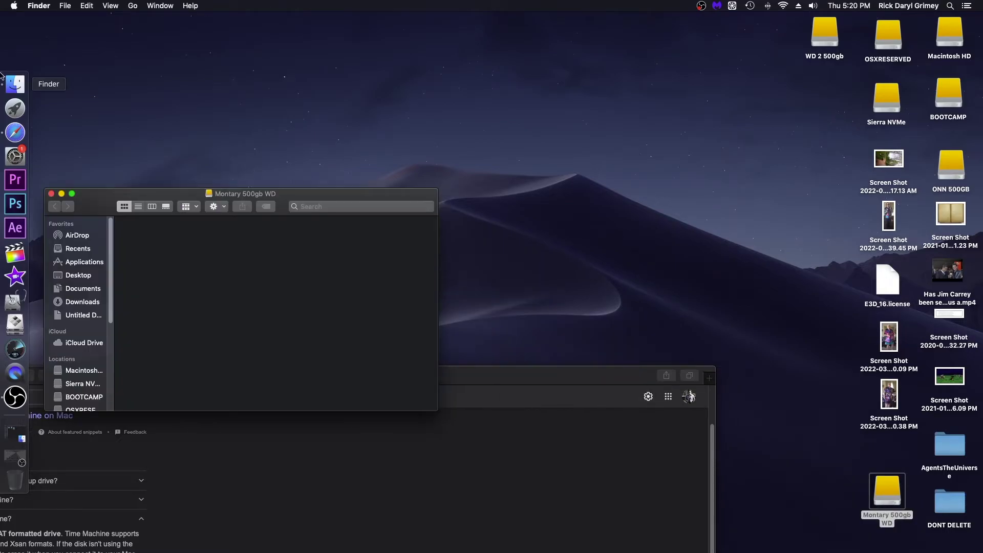
pyautogui.click(51, 194)
pyautogui.doubleClick(826, 34)
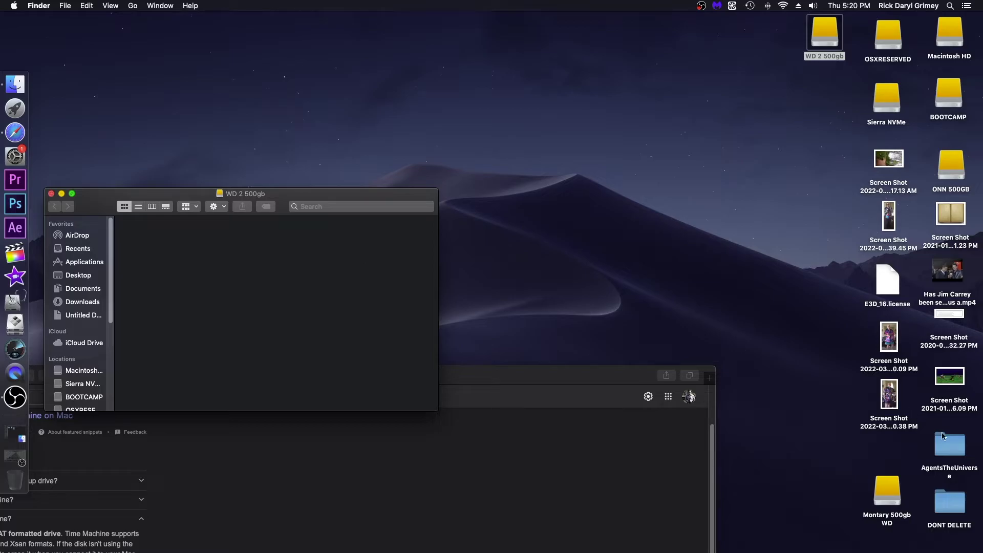
pyautogui.doubleClick(884, 498)
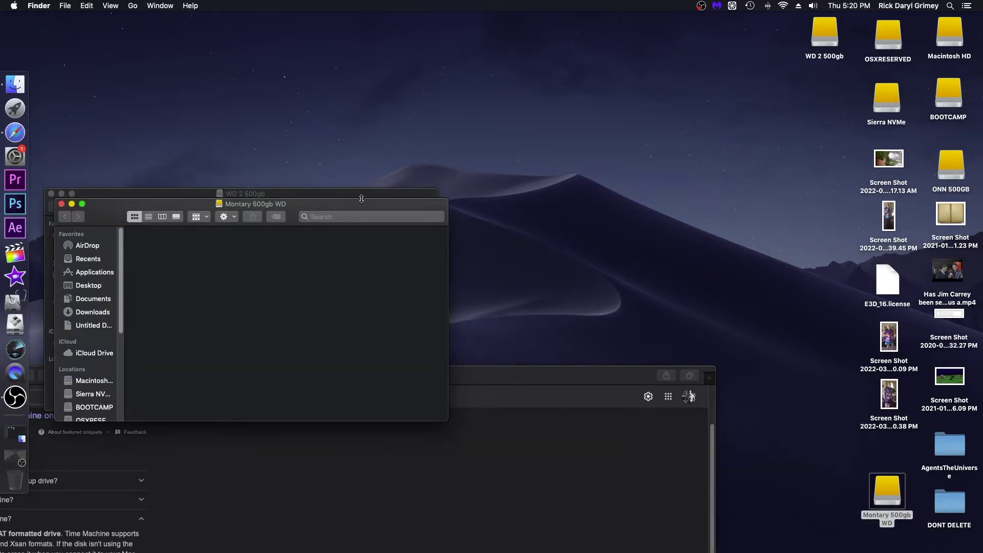
pyautogui.moveTo(360, 203); pyautogui.dragTo(662, 187)
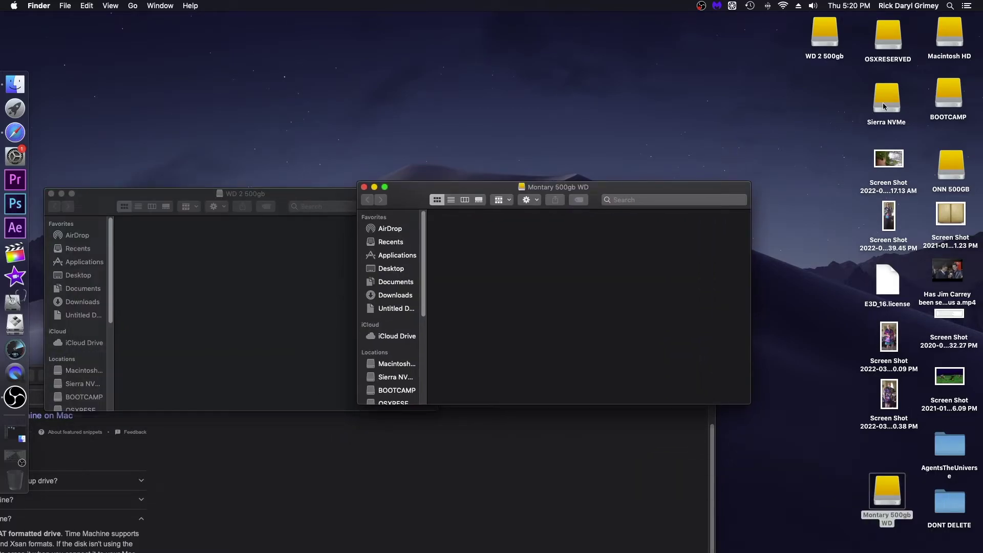
# Open the Macintosh HD window, reposition it lower right, then close it
pyautogui.doubleClick(940, 41)
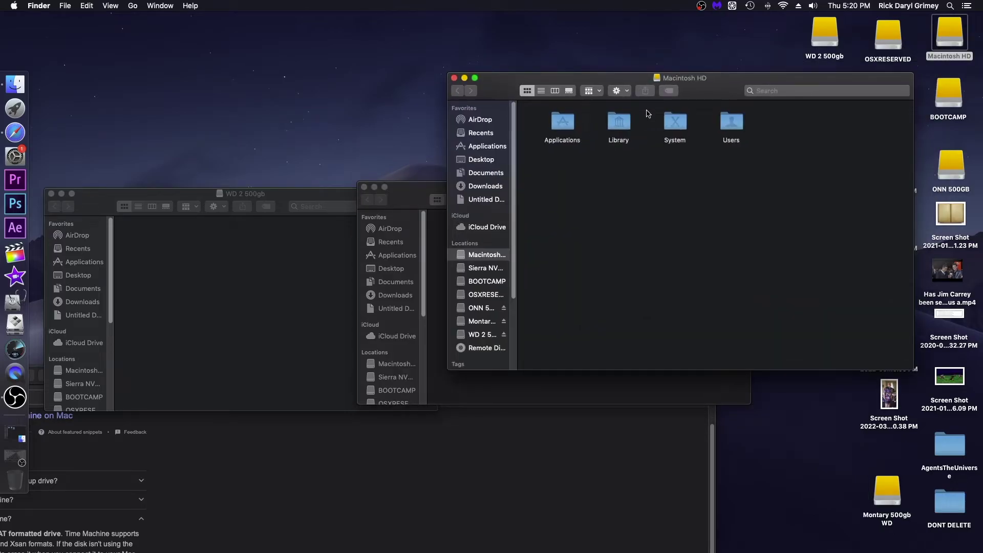
pyautogui.moveTo(618, 78); pyautogui.dragTo(671, 130)
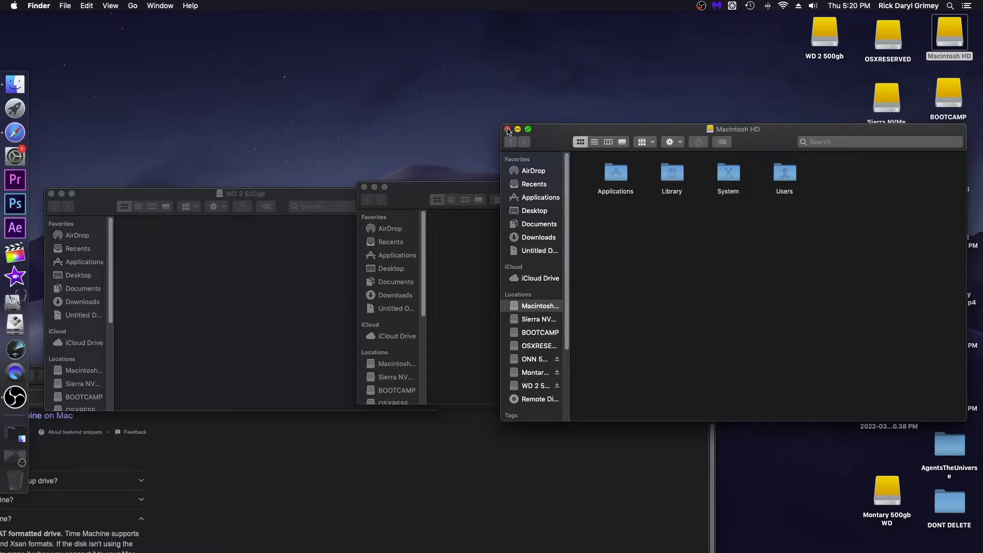
pyautogui.click(427, 195)
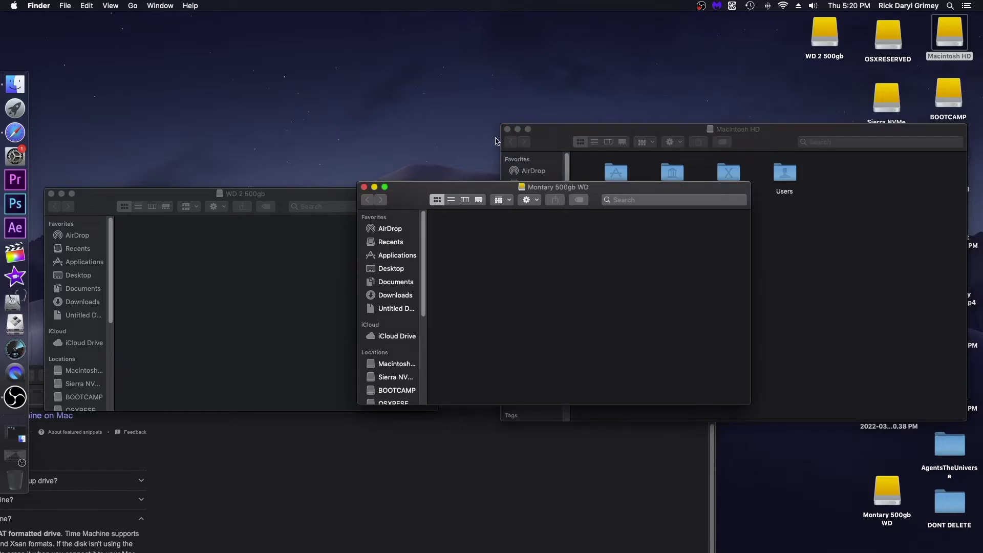
pyautogui.click(507, 129)
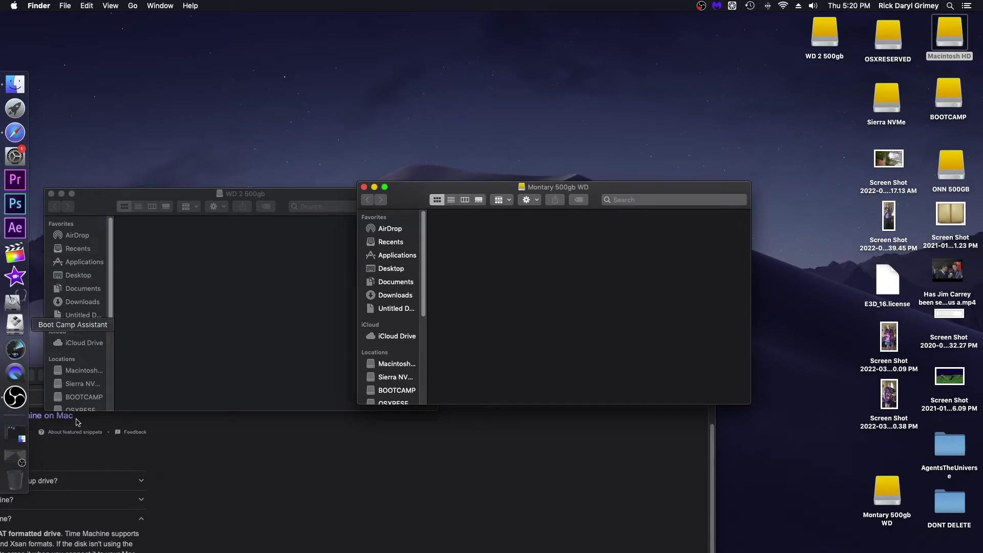
pyautogui.click(348, 487)
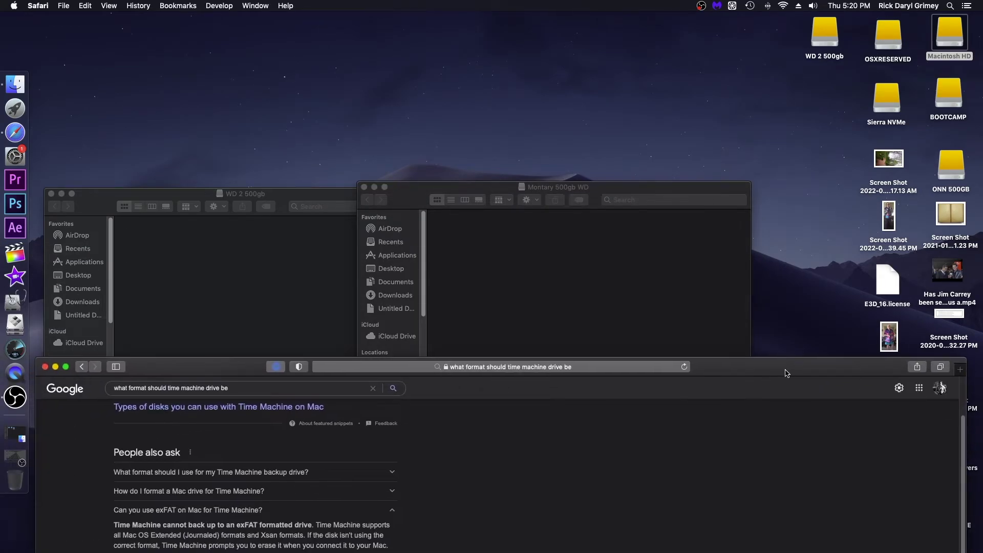
# Run Disk Speed Test on Montary 500gb WD, getting 1322.0 MB/s write and 1471.2 MB/s read
pyautogui.press('super+w')
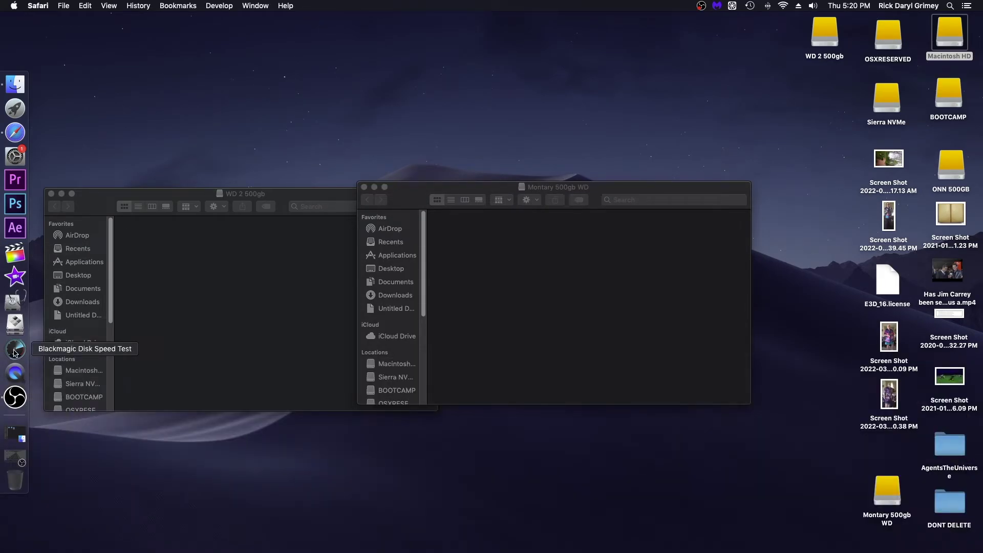
pyautogui.click(15, 350)
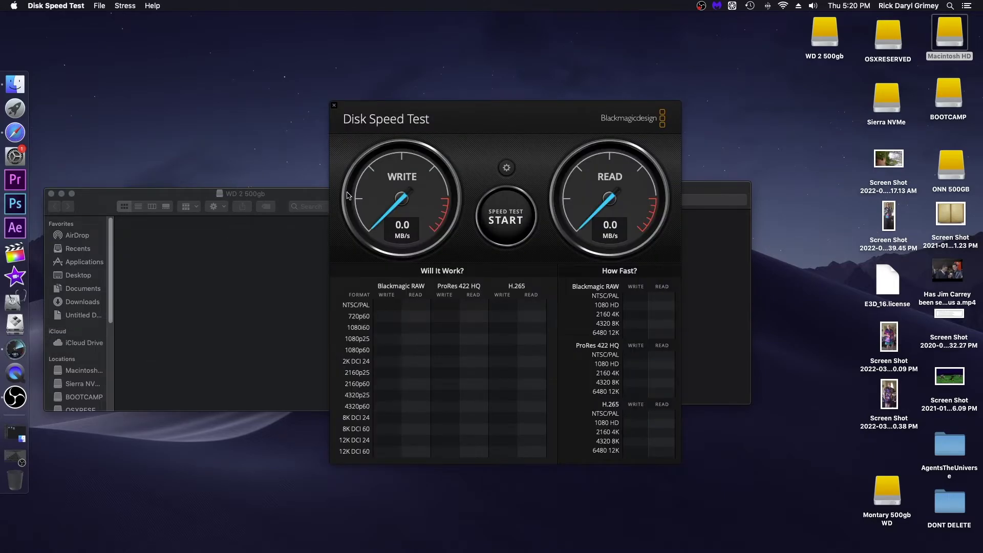
pyautogui.click(102, 6)
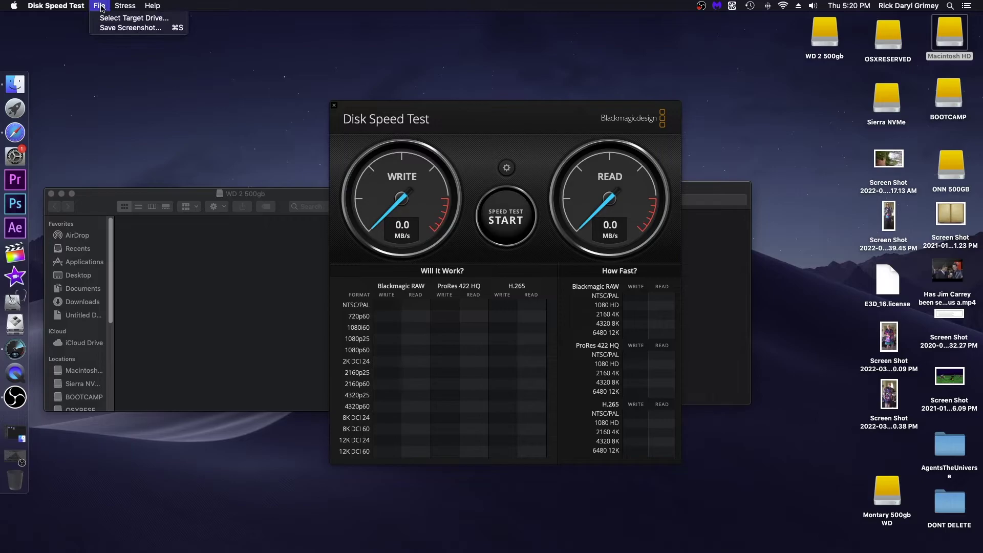
pyautogui.click(113, 19)
pyautogui.click(340, 230)
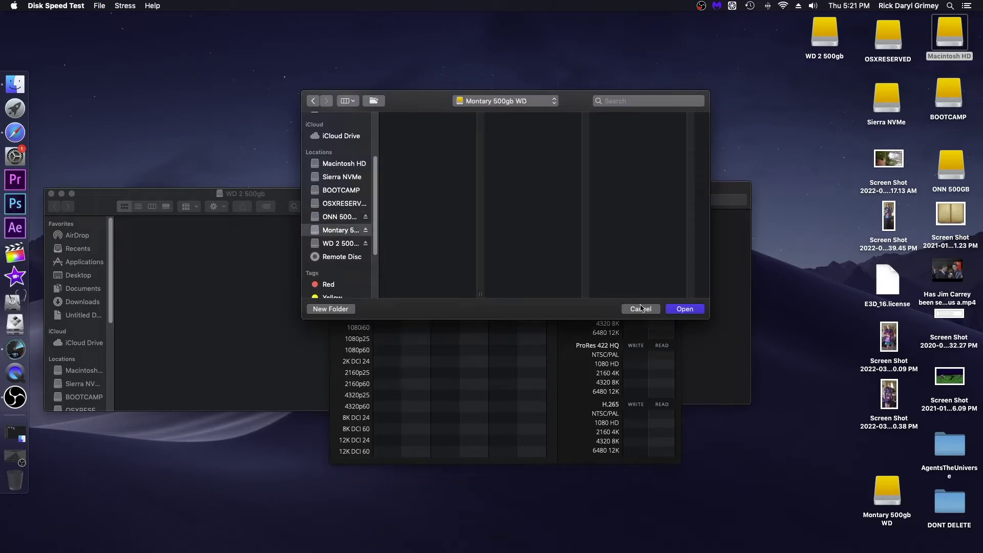
pyautogui.click(689, 310)
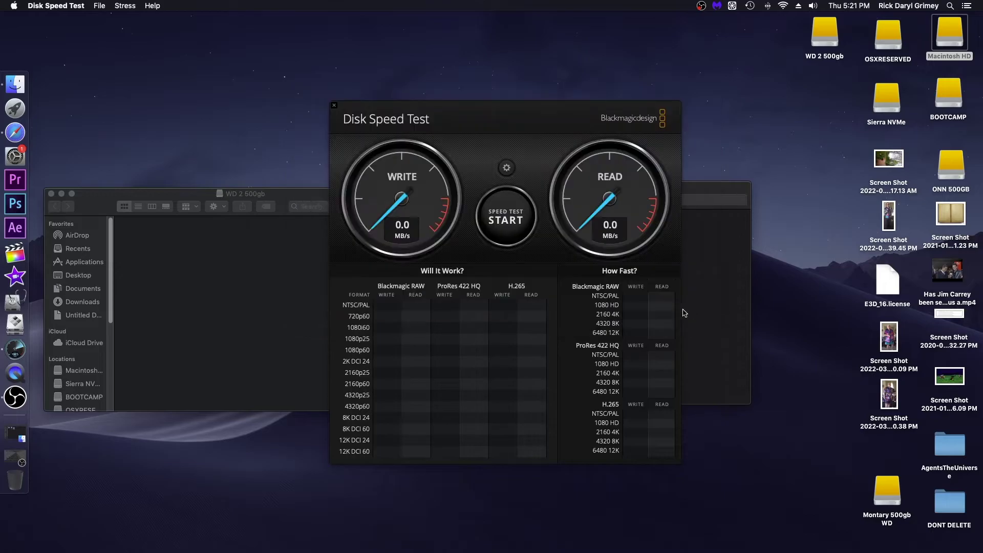
pyautogui.click(502, 223)
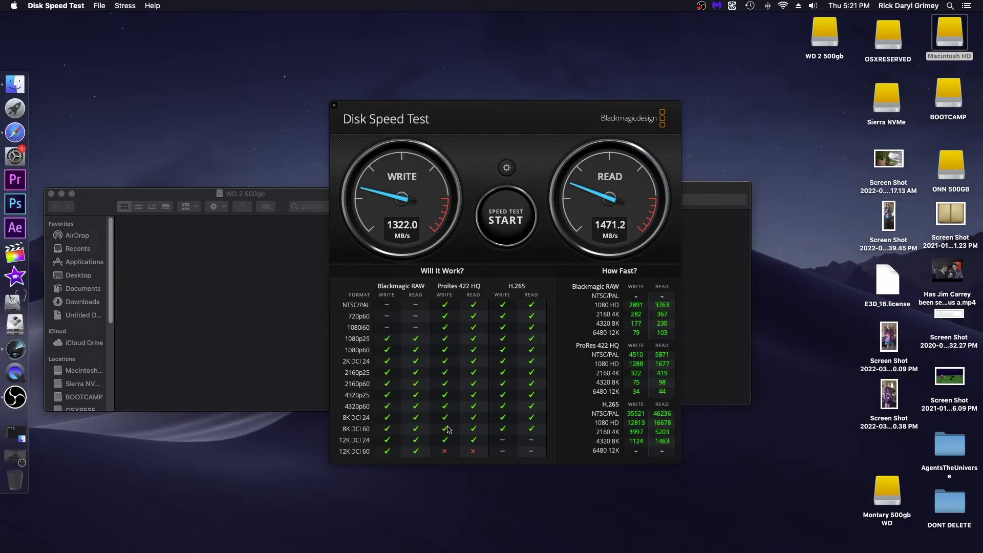
# Retarget Disk Speed Test to WD 2 500gb and run it to 1339.0 MB/s write, 1459.2 MB/s read
pyautogui.click(98, 5)
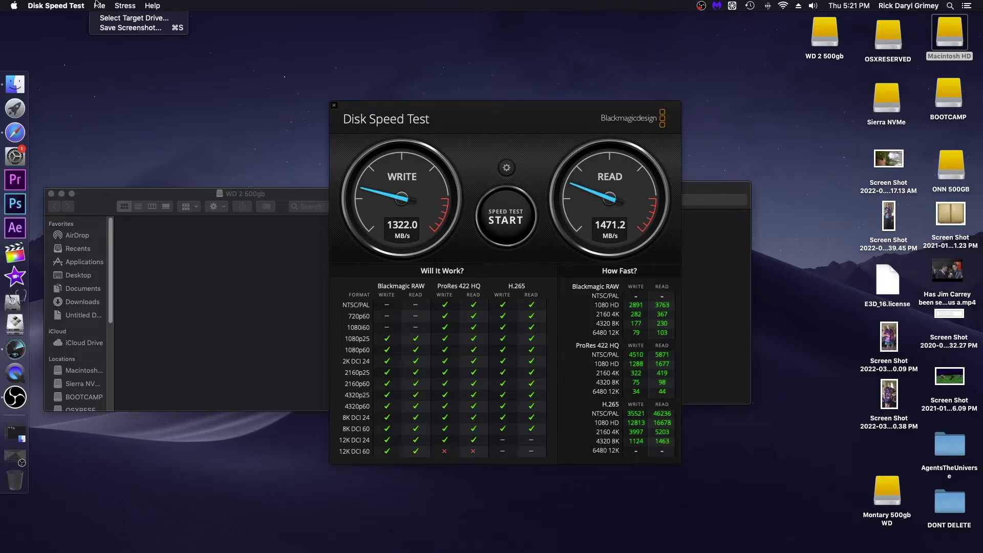
pyautogui.click(135, 18)
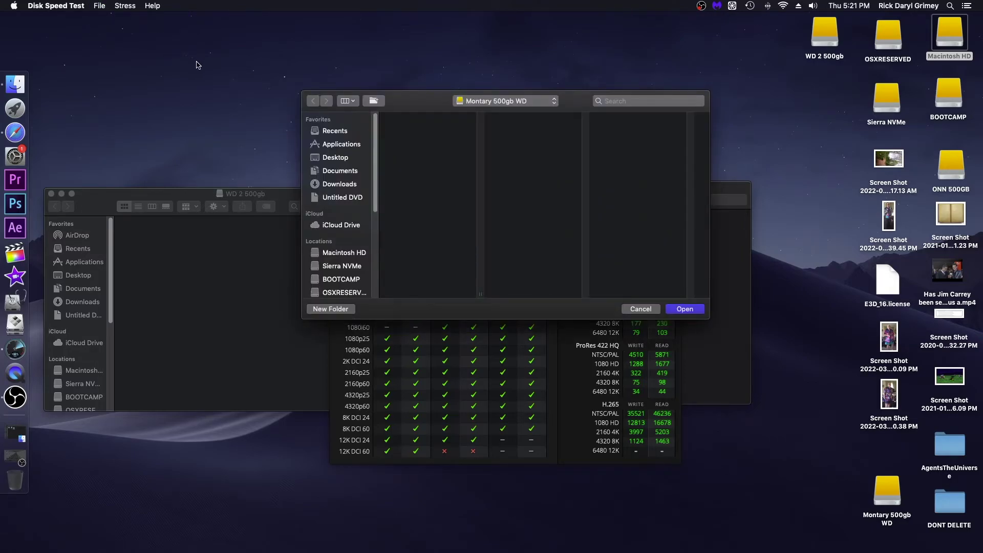
pyautogui.moveTo(443, 104); pyautogui.dragTo(668, 328)
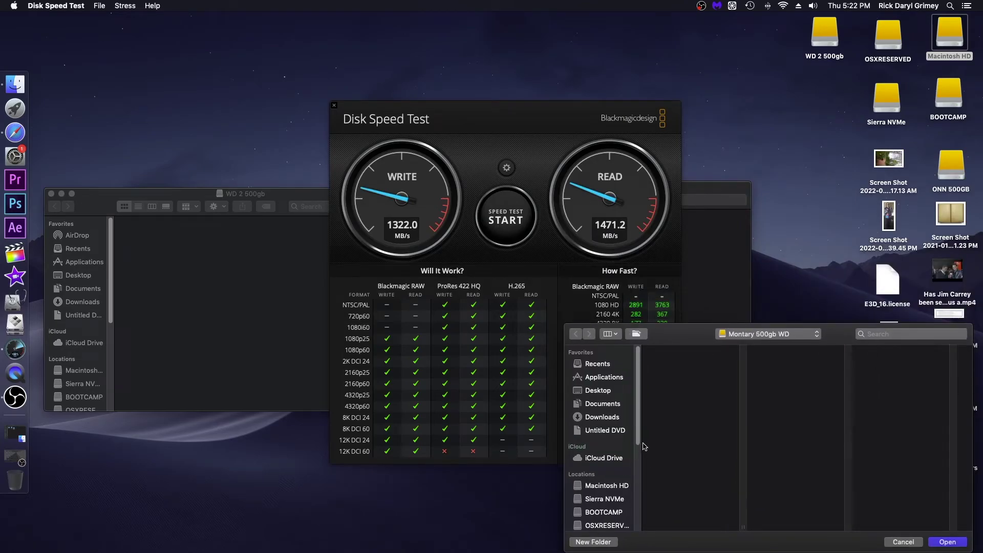
pyautogui.scroll(-5, 608, 426)
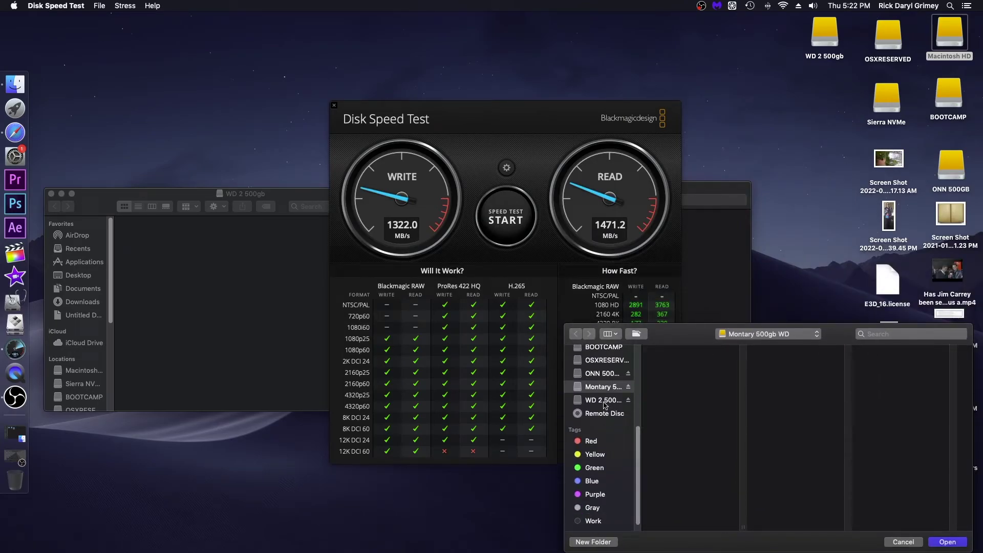
pyautogui.click(604, 401)
pyautogui.click(950, 541)
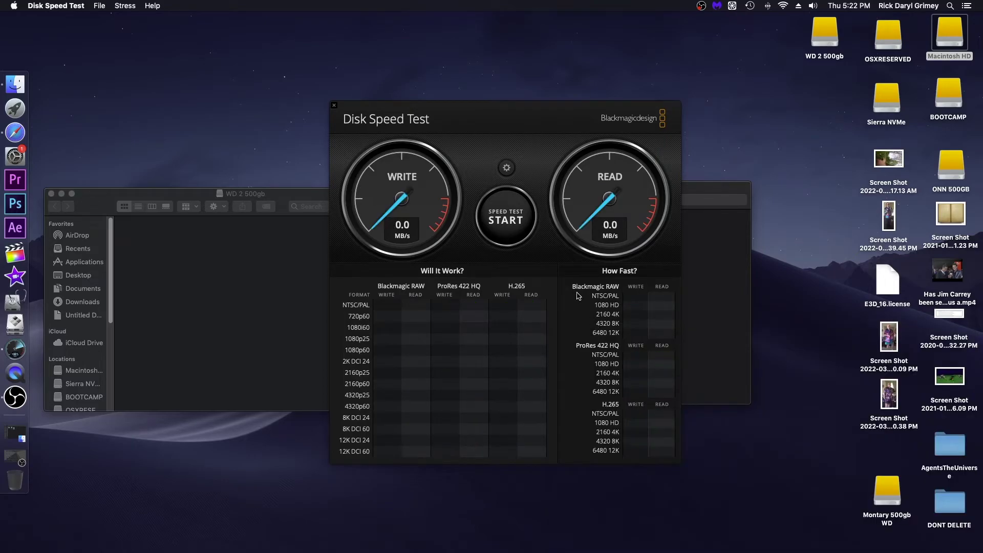
pyautogui.click(521, 220)
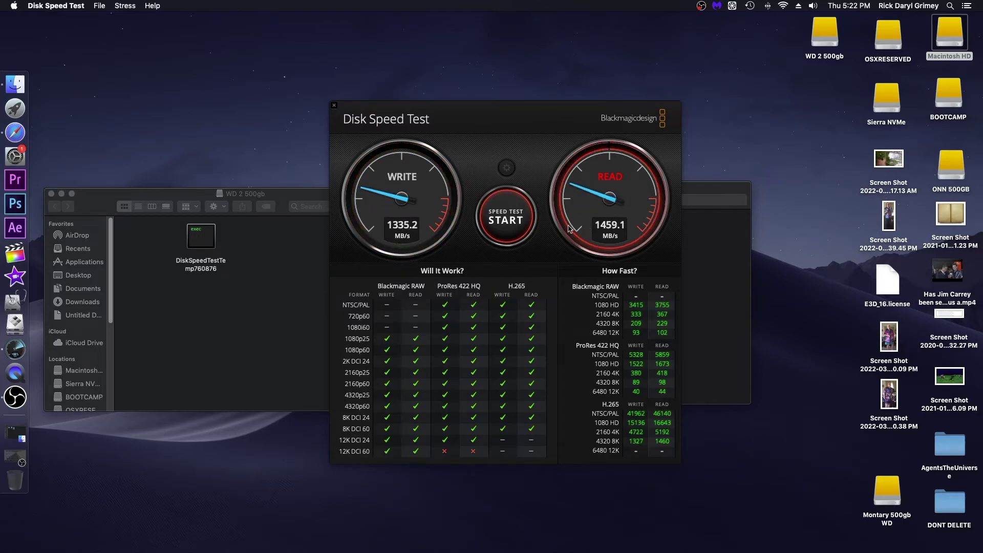
pyautogui.click(500, 223)
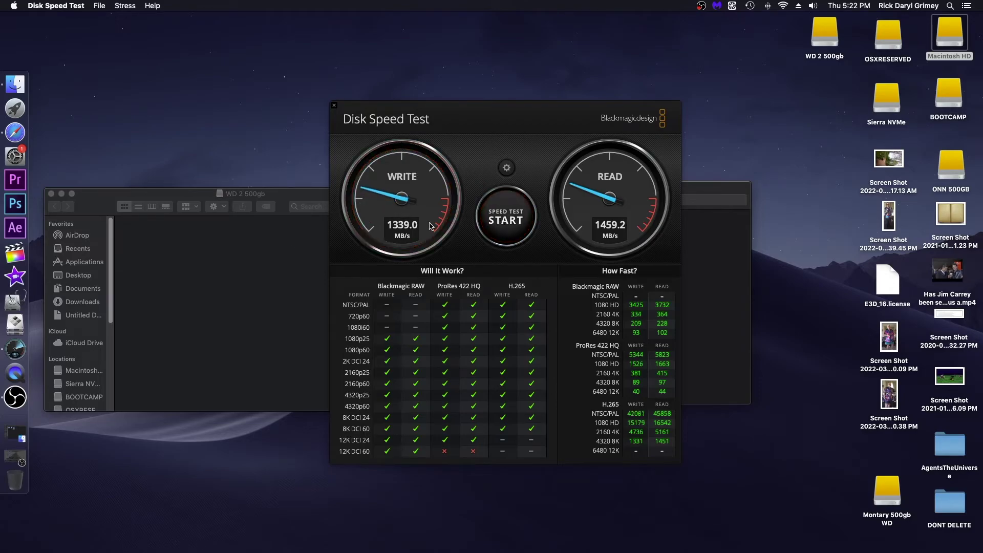